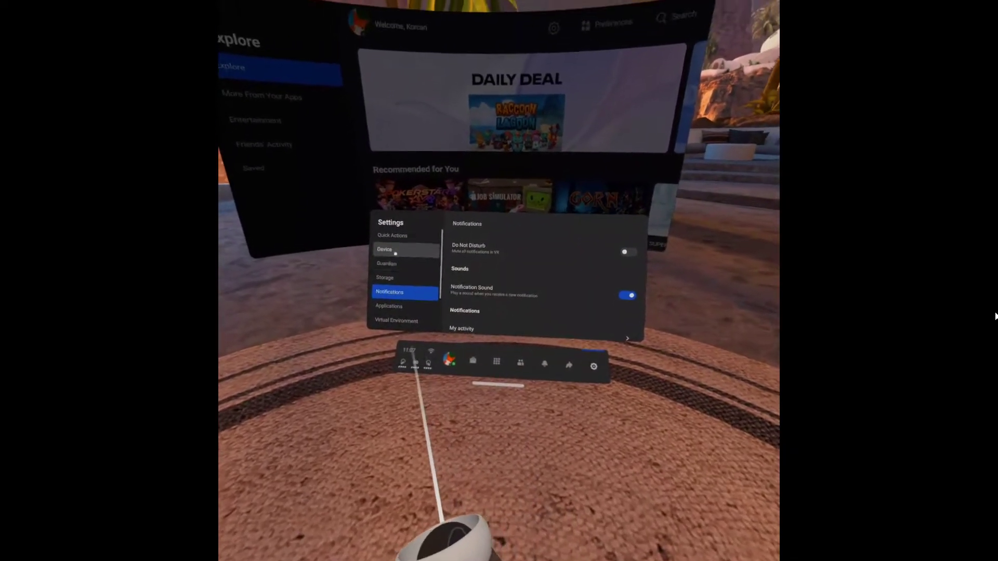
Set the headset's Auto-sleep time to 4 hours in the device power settings
left_click(385, 256)
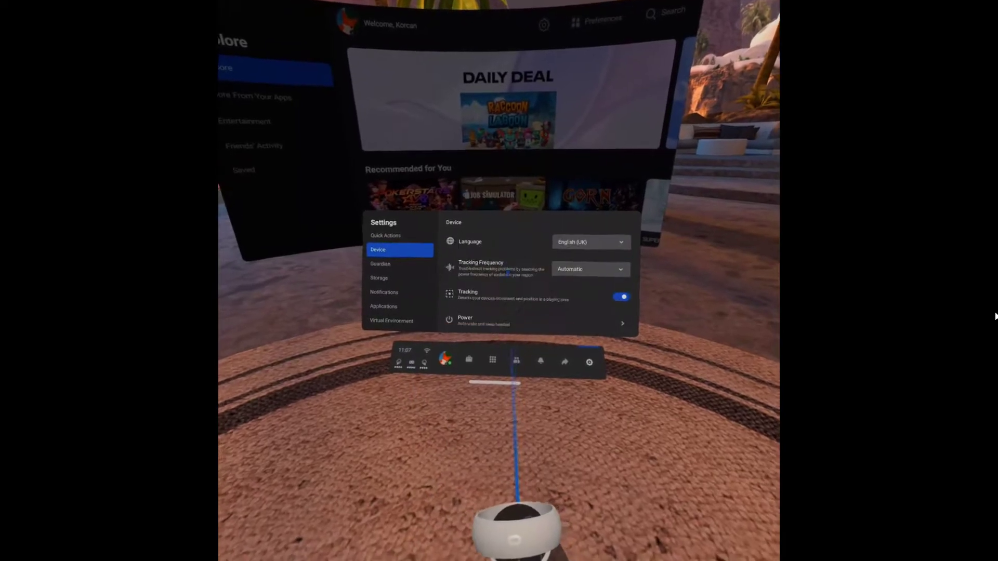
left_click(571, 321)
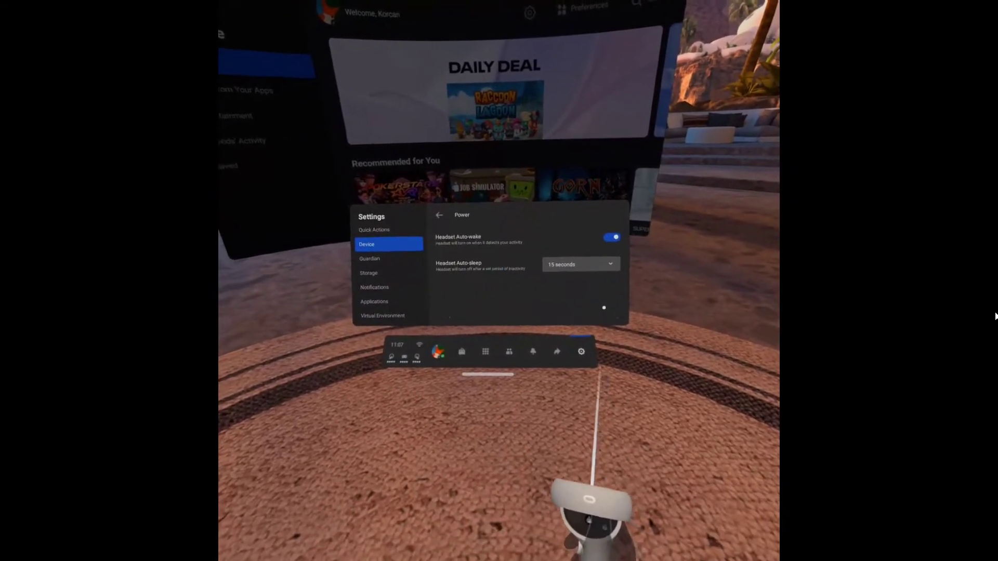
left_click(572, 265)
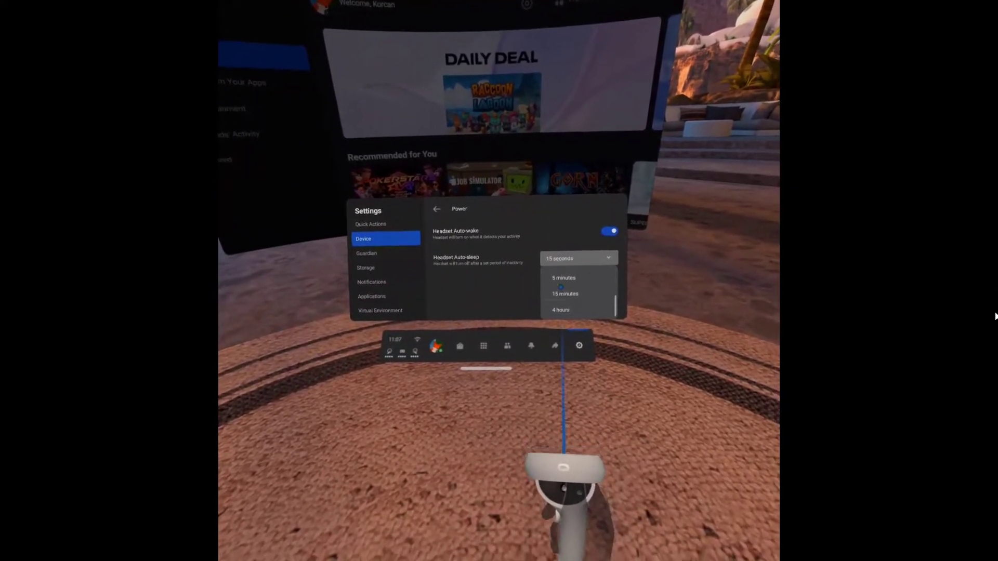
left_click(561, 306)
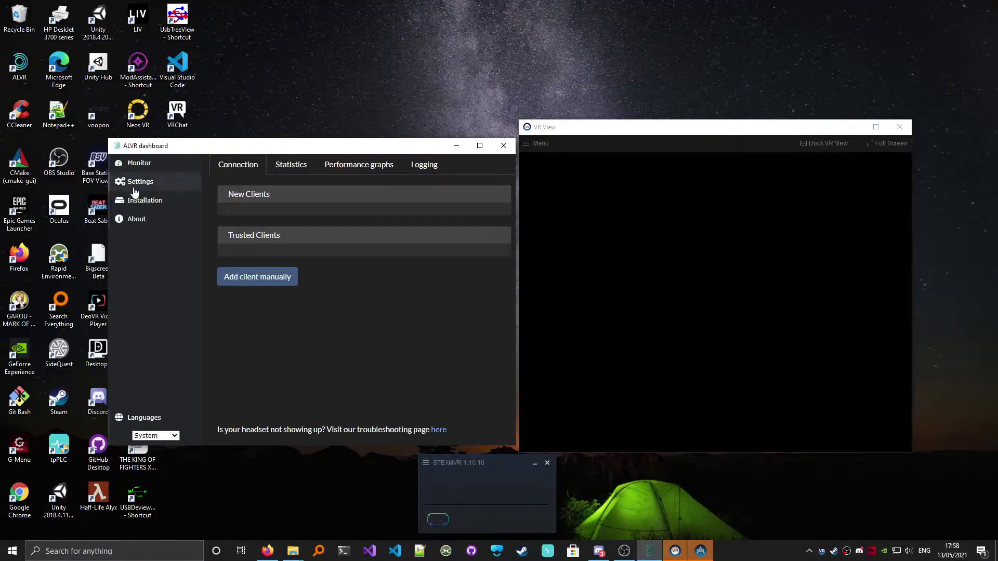
Switch to the ALVR dashboard and set the headset's tracking space to Stage (Room centered)
left_click(139, 183)
left_click(312, 171)
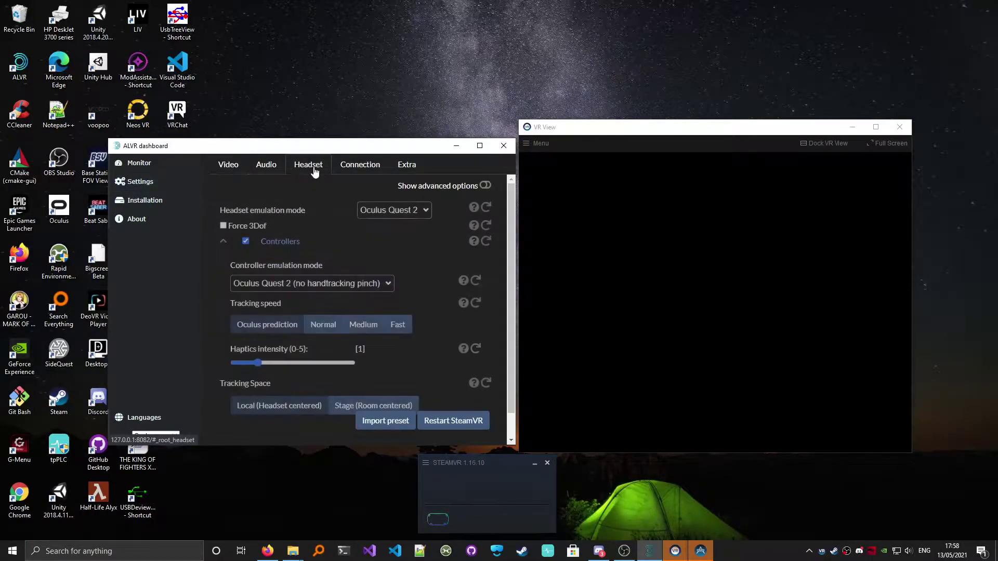
scroll(507, 224, "down", 1)
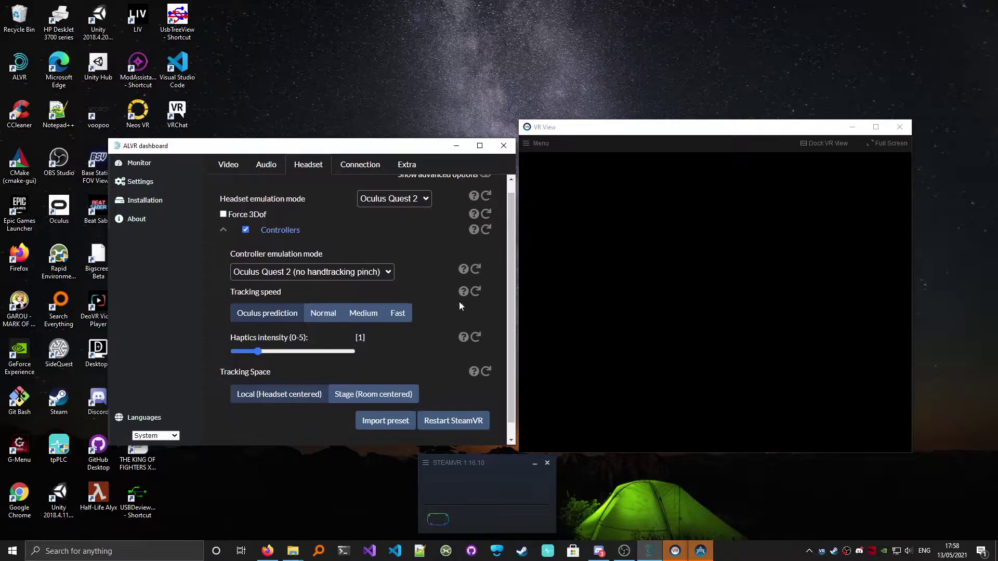
left_click(371, 394)
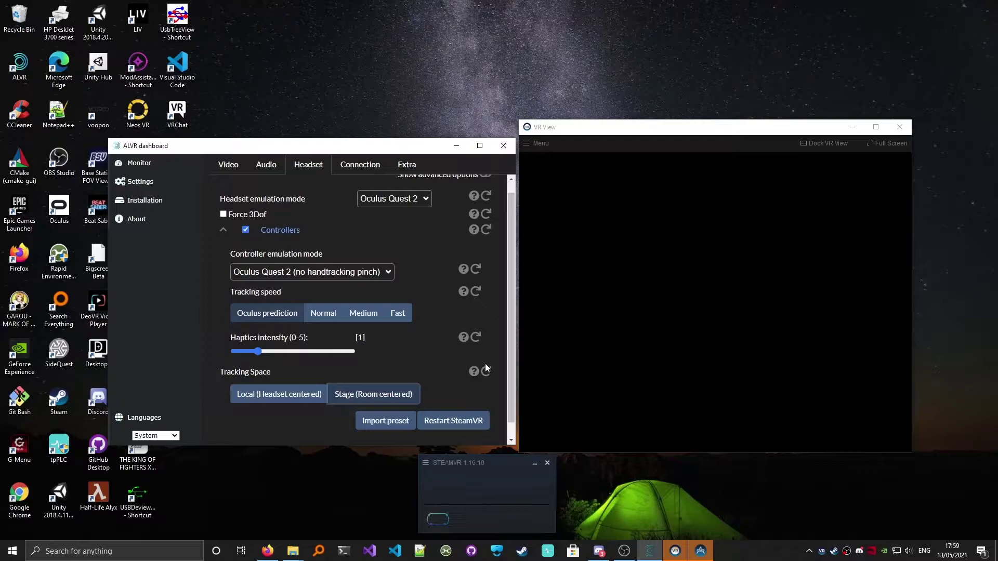
Show the advanced headset options and check the explanation of Tracking Reference Only and the remaining settings
scroll(512, 326, "up", 1)
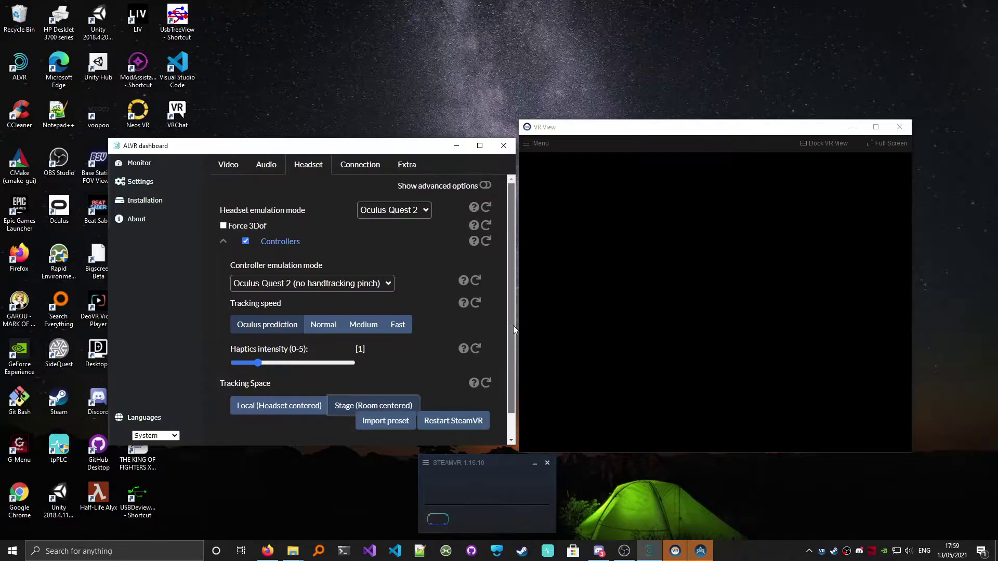
left_click(487, 185)
left_click_drag(508, 189, 520, 247)
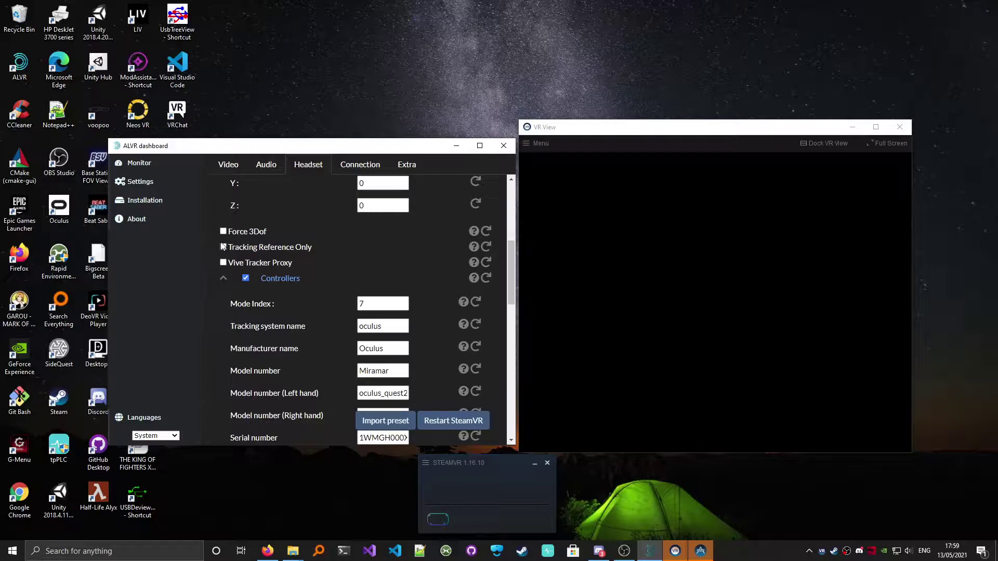
mouse_move(475, 248)
left_click_drag(511, 256, 503, 385)
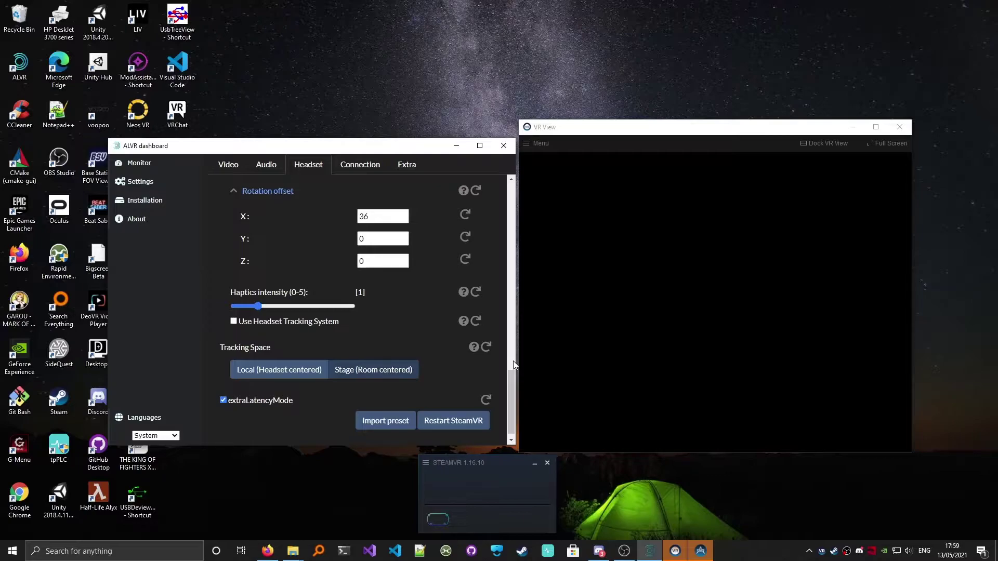
left_click_drag(513, 366, 500, 185)
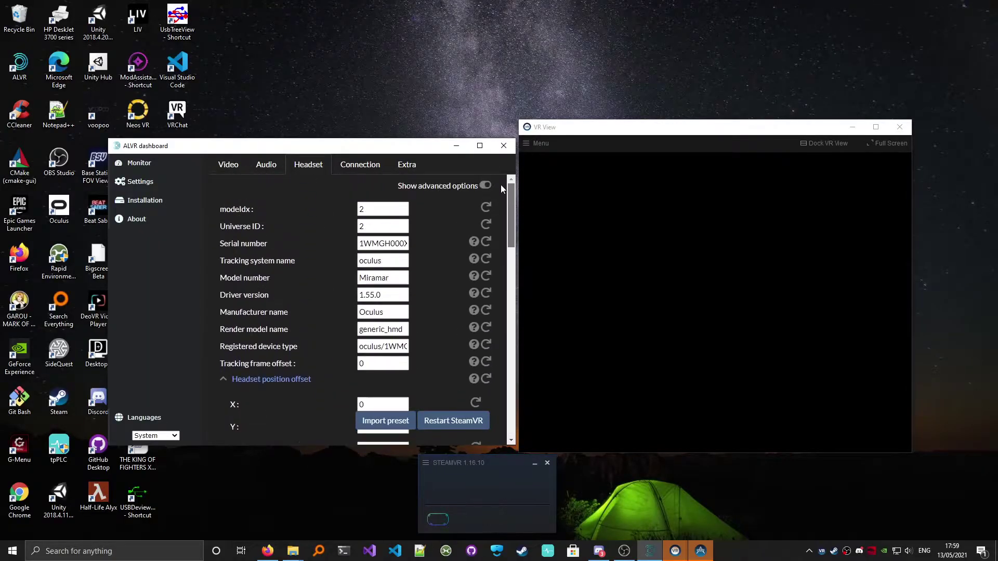
Turn off game audio streaming and set the connection's streaming protocol to TCP, closing the dashboard when done
left_click(267, 167)
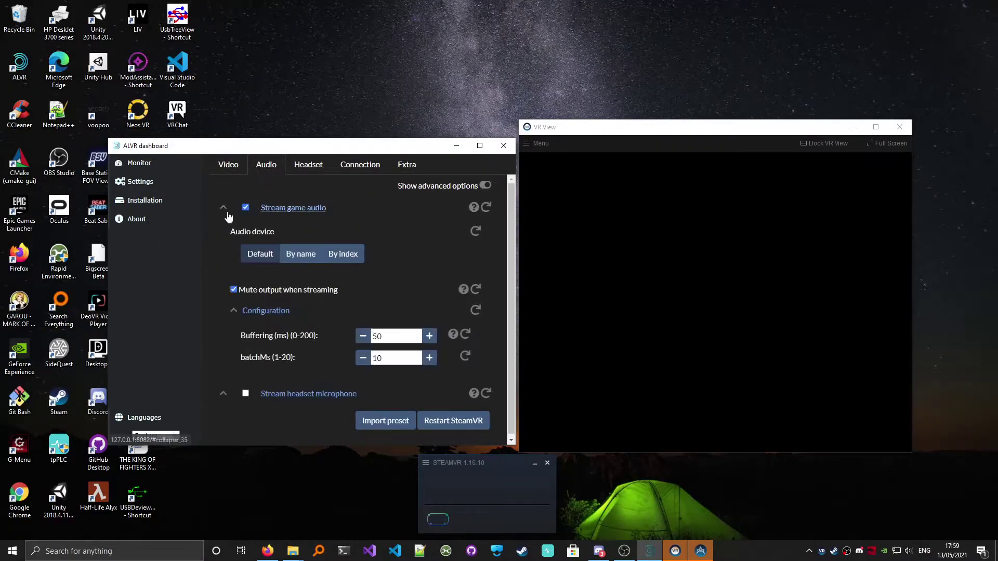
left_click(245, 208)
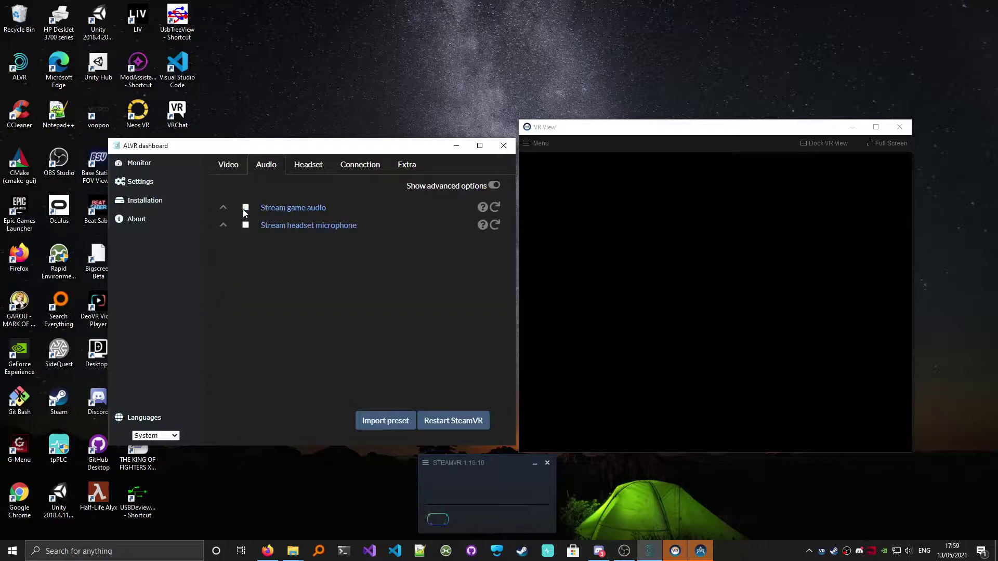
left_click(368, 165)
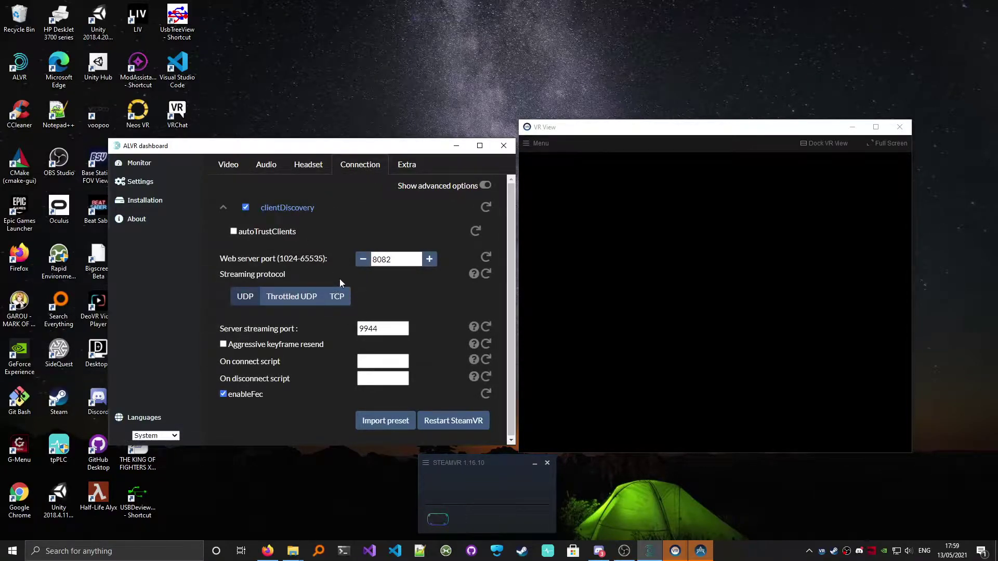
left_click(341, 298)
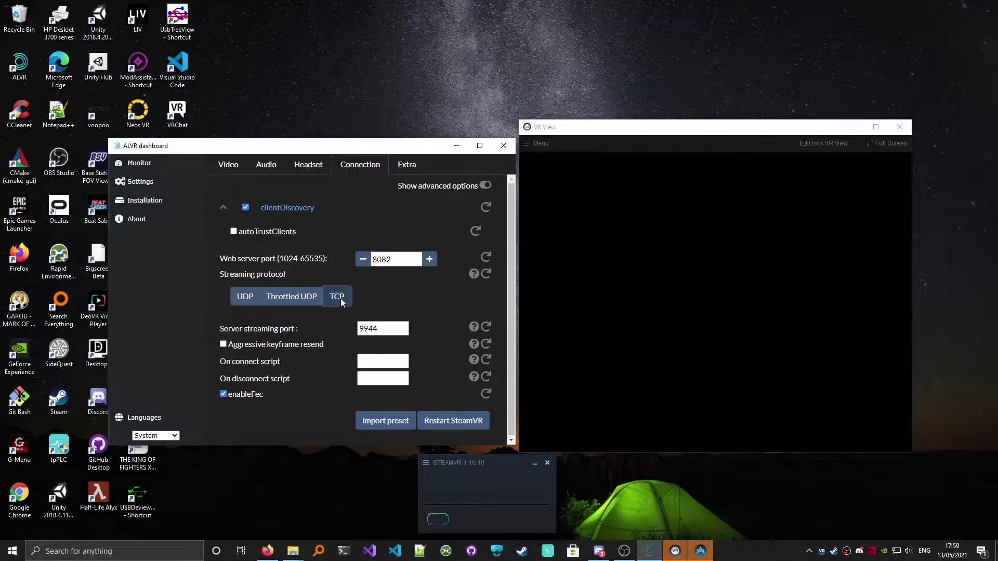
left_click(502, 148)
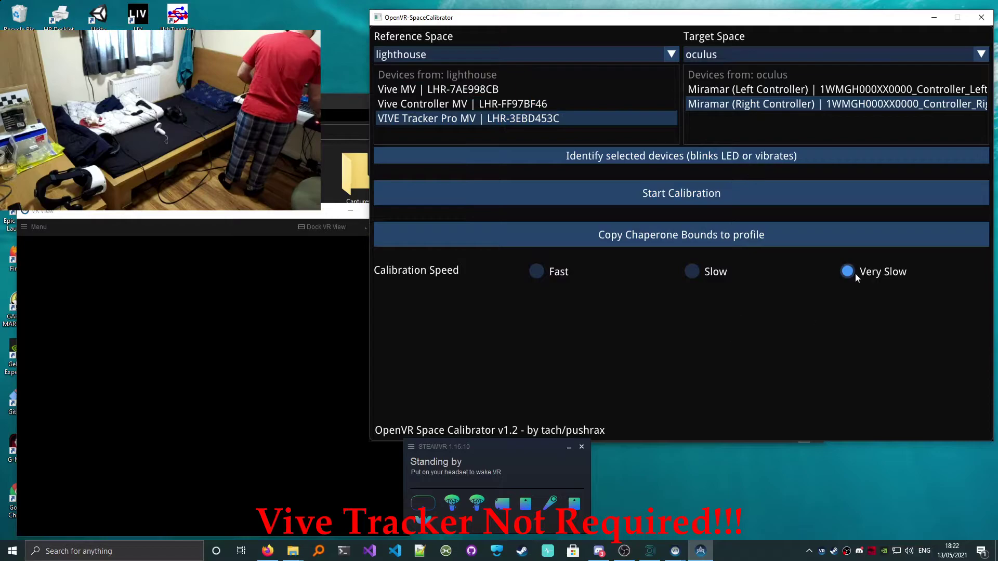
Switch to OpenVR-SpaceCalibrator and calibrate the right oculus controller against the lighthouse VIVE Tracker Pro at Very Slow speed
left_click(699, 193)
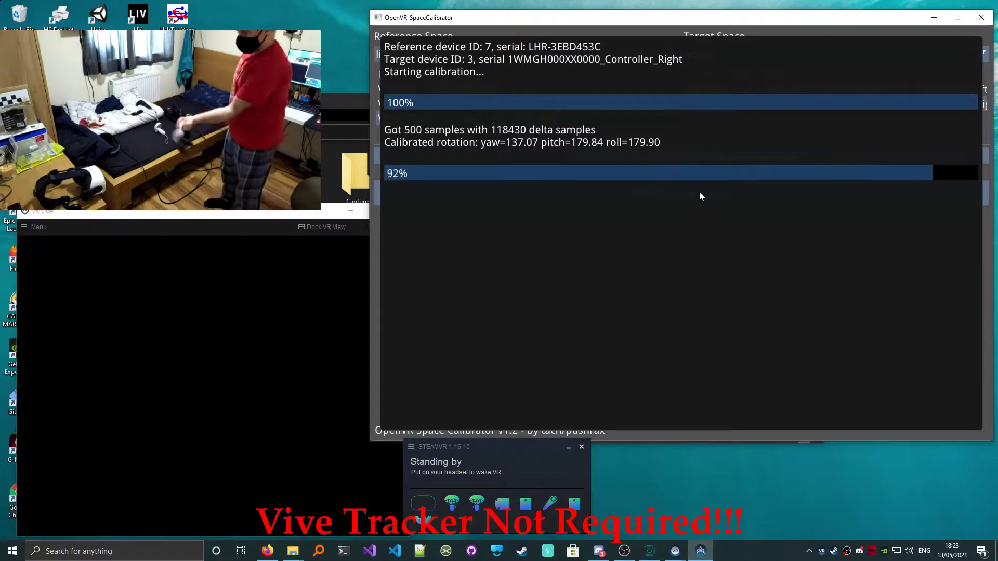
left_click(676, 249)
left_click(246, 296)
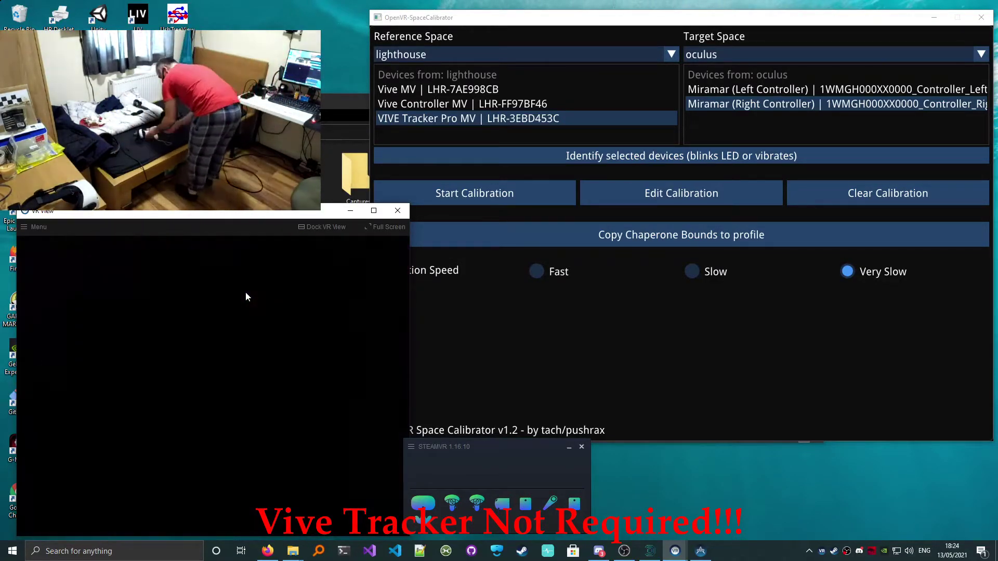
Save the calibration profile, and copy the chaperone bounds to the profile and paste them
left_click(591, 21)
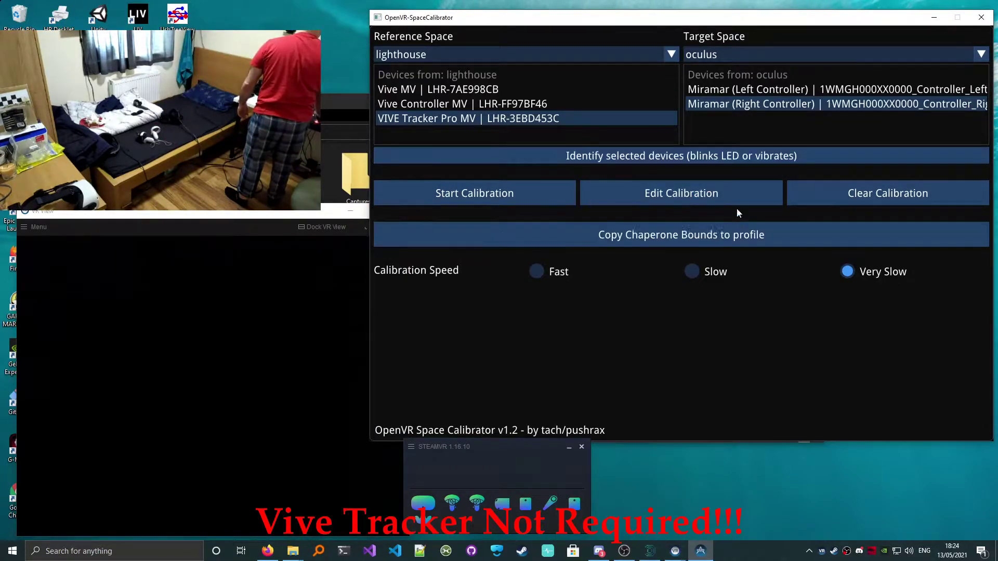
left_click(684, 196)
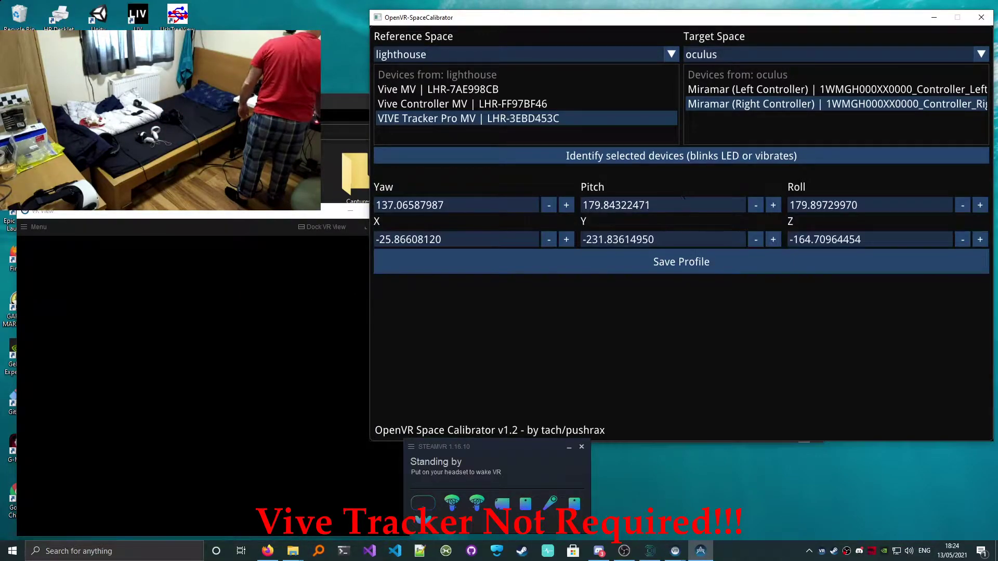
left_click(670, 267)
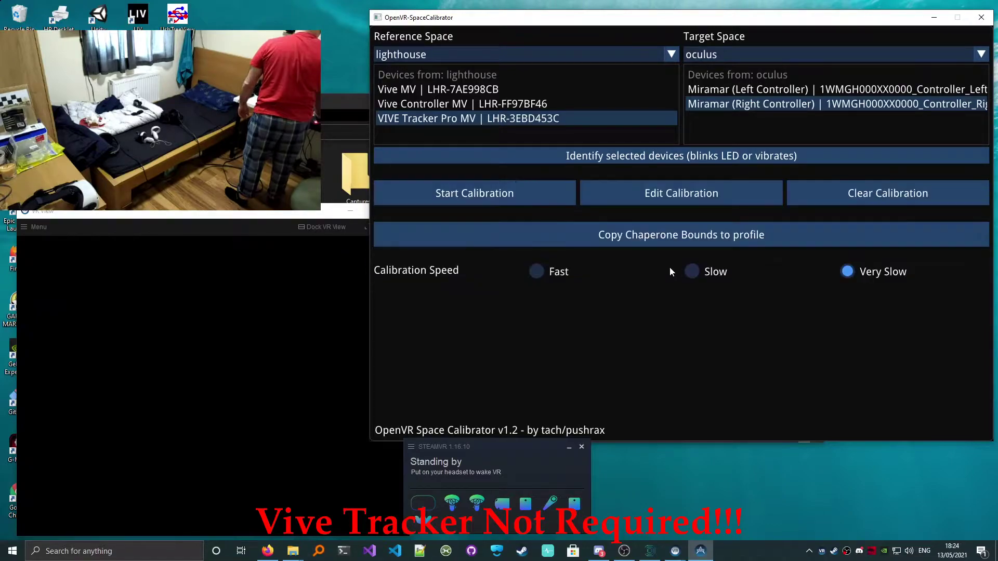
left_click(643, 238)
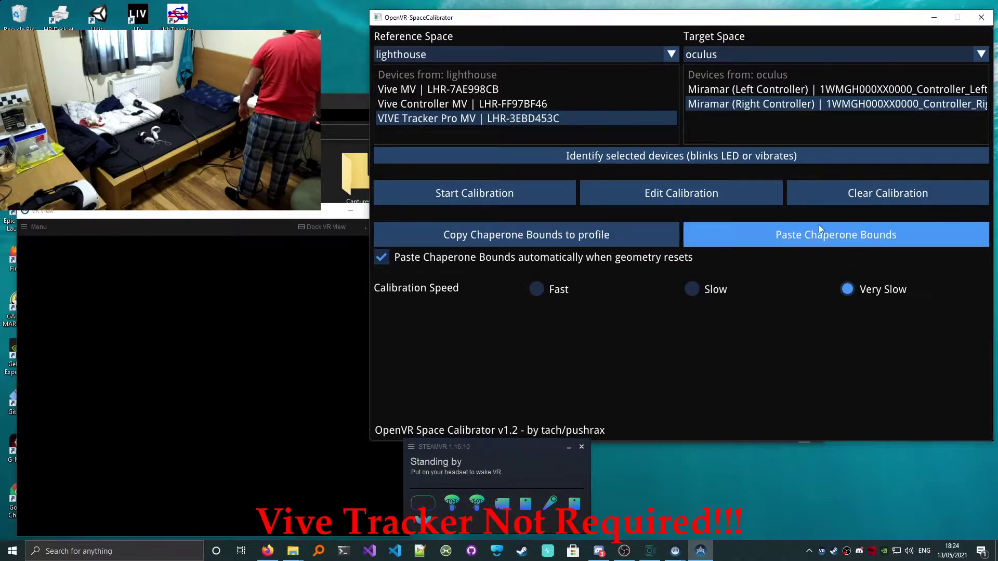
left_click(834, 238)
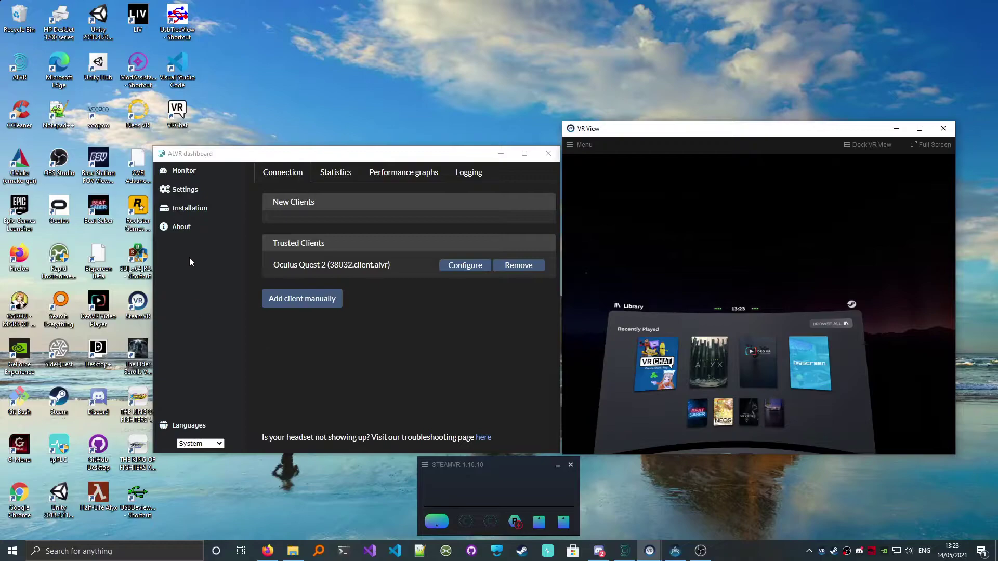
Switch to the ALVR dashboard and set the controller emulation mode to HTC Vive Tracker (no handtracking pinch)
left_click(197, 193)
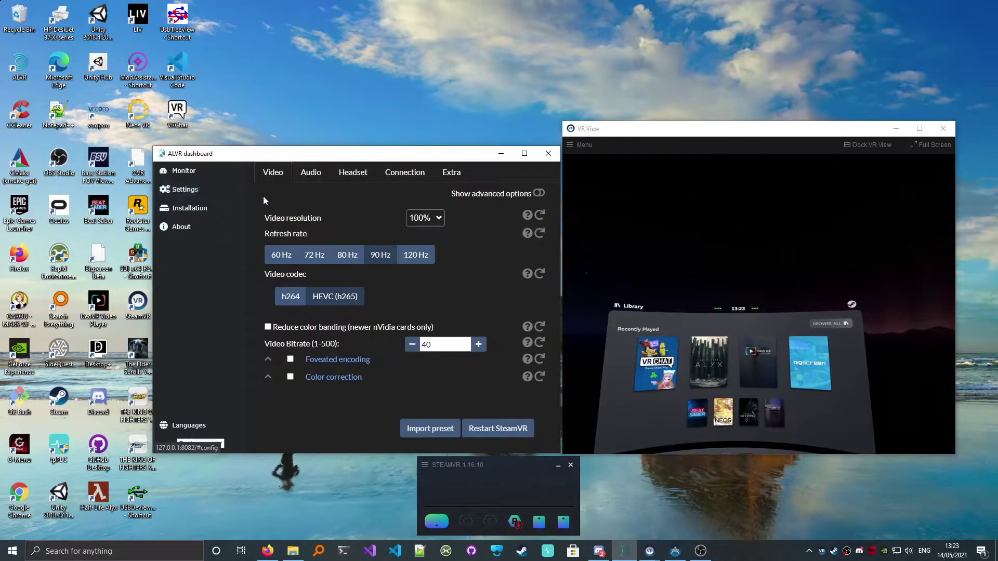
left_click(358, 180)
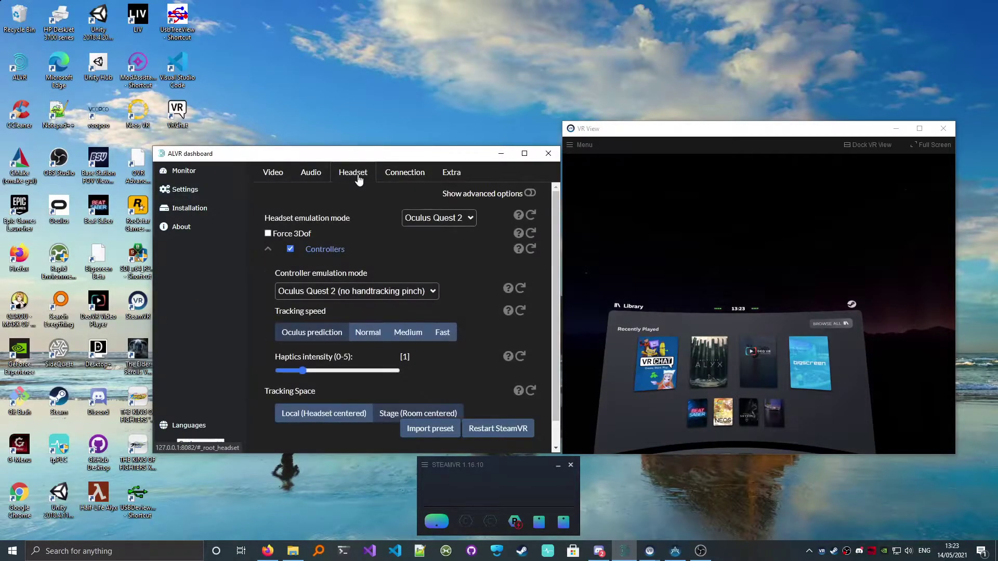
scroll(552, 223, "down", 1)
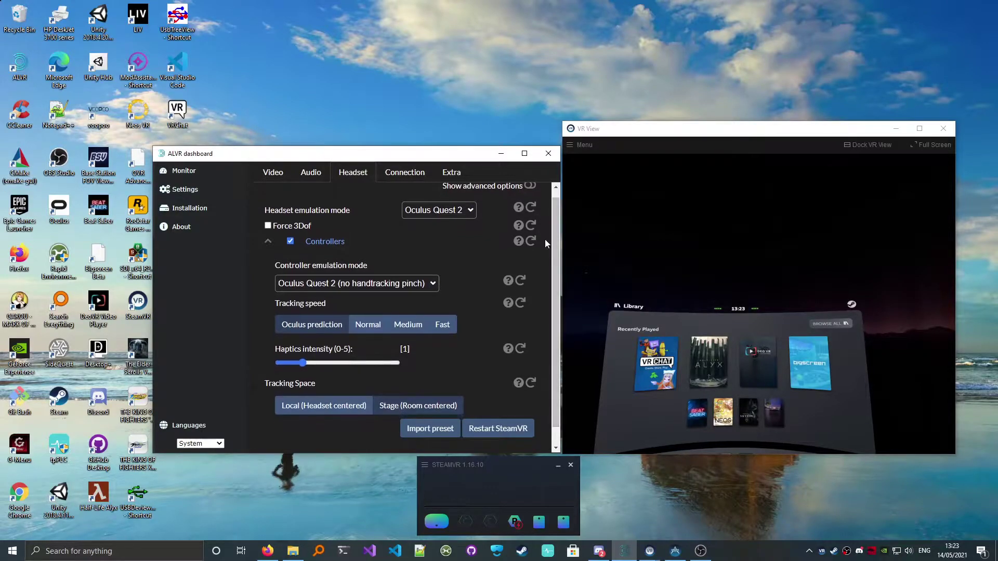
left_click(432, 286)
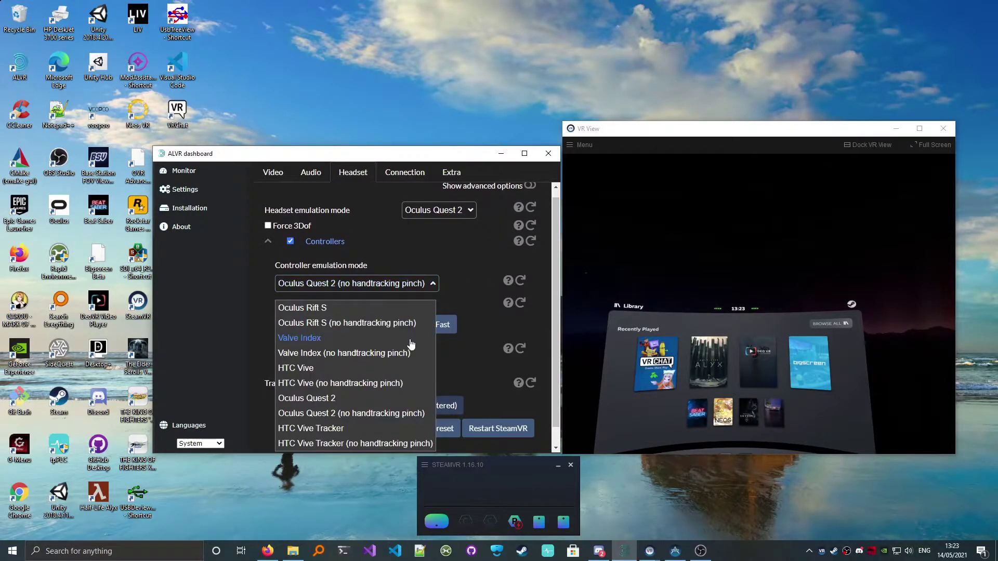
left_click(361, 444)
Show the advanced headset options, make sure Use Headset Tracking System is enabled, and close the dashboard
scroll(556, 233, "up", 1)
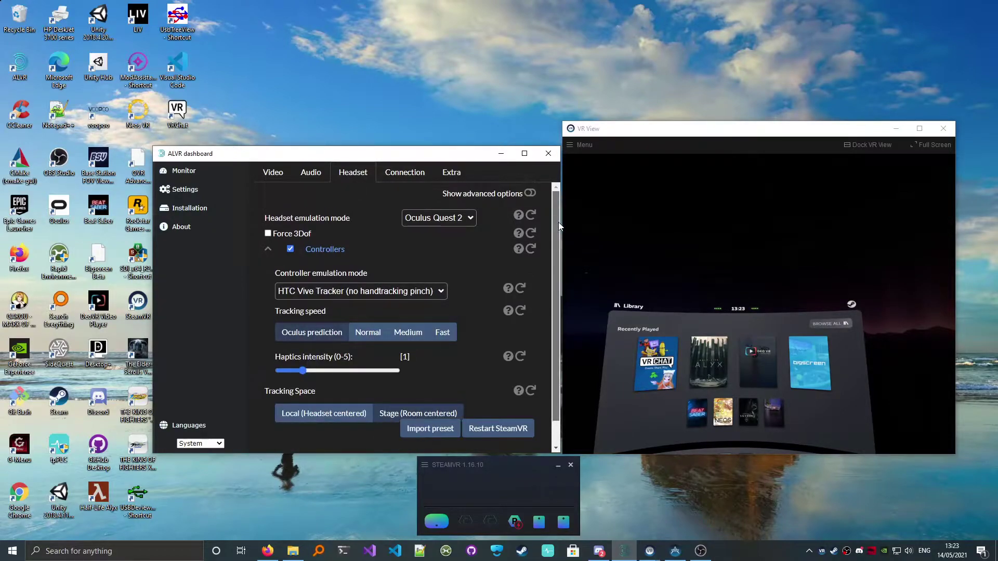
left_click(531, 194)
left_click_drag(556, 203, 467, 381)
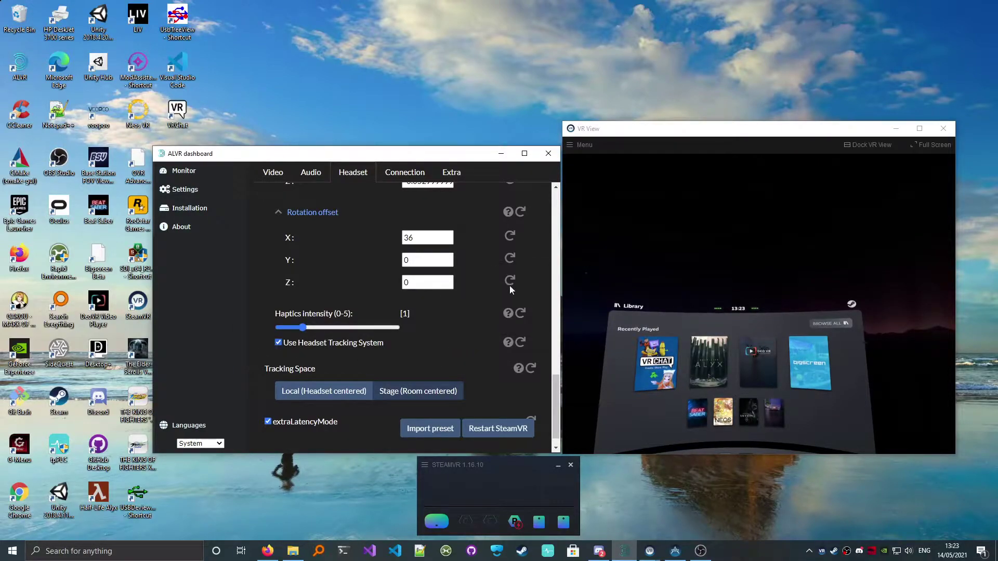
left_click(549, 154)
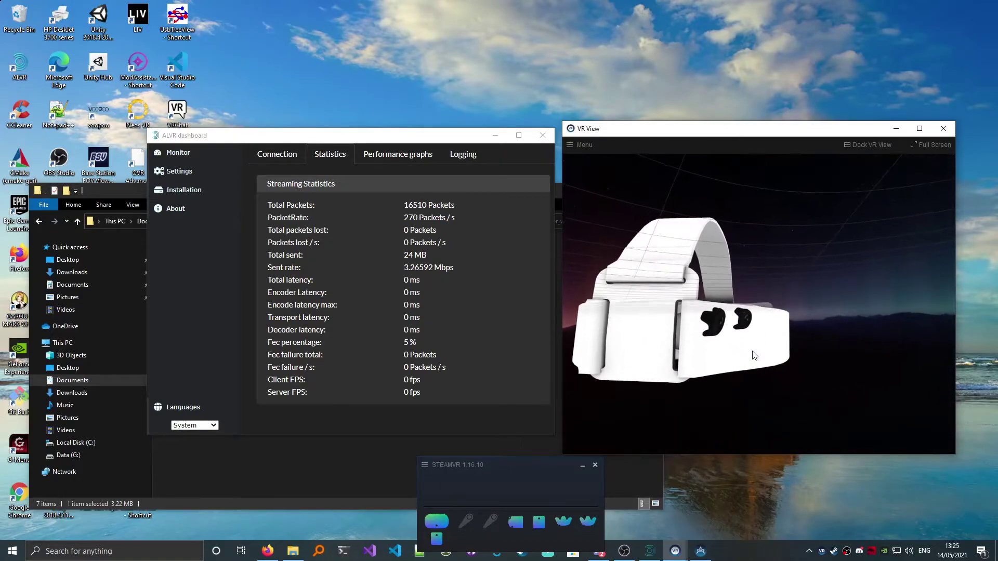
Switch to SteamVR and open the Vive tracker management from its controller settings
left_click(426, 465)
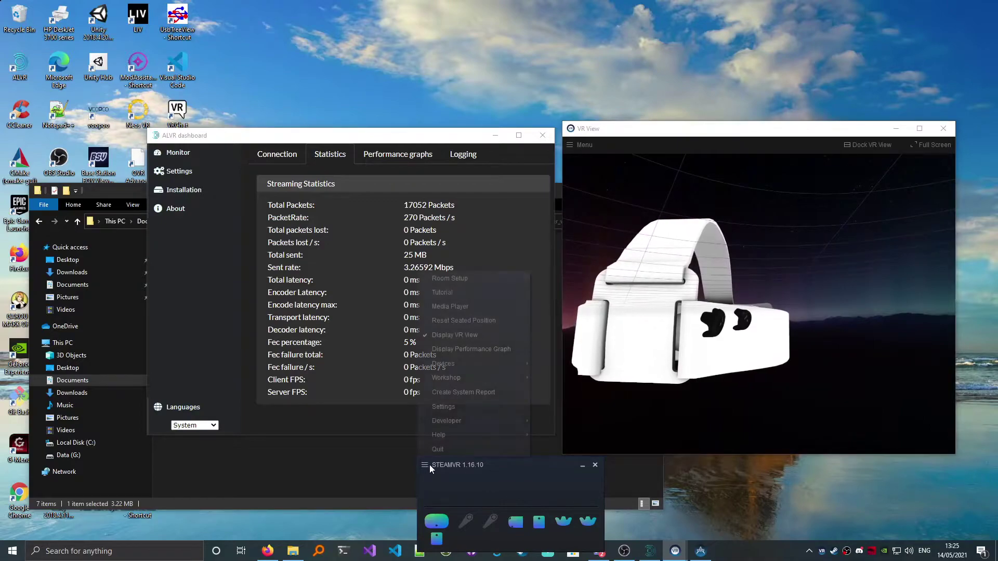
left_click(463, 406)
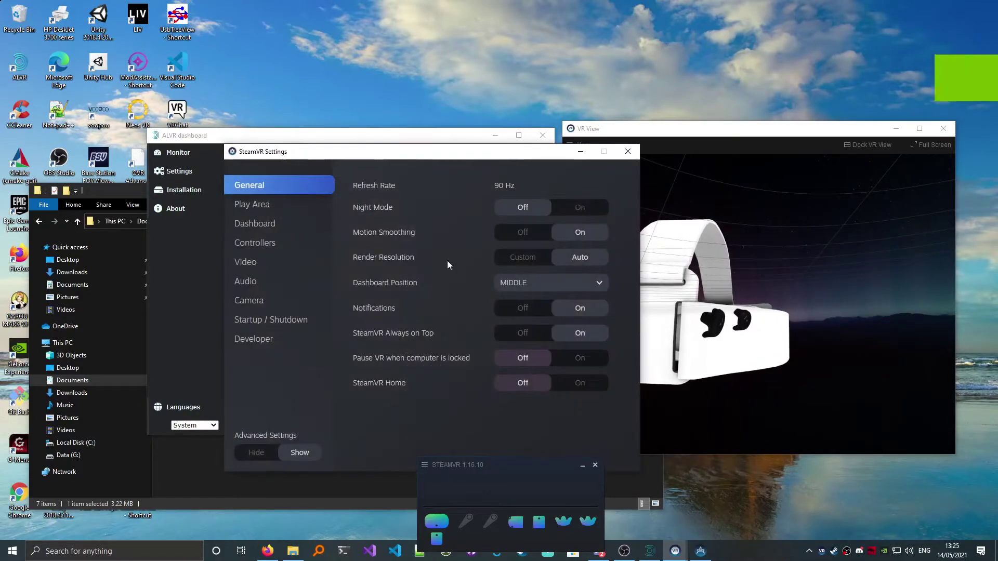
left_click(251, 249)
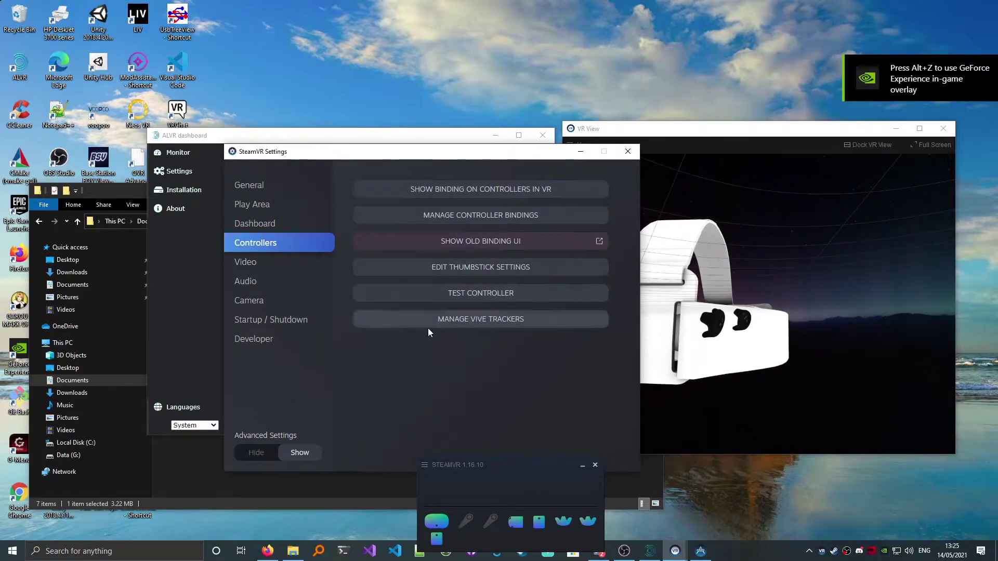
left_click(494, 324)
Set the tracker role of the ALVR left_foot tracker to Left Foot
left_click_drag(507, 156, 537, 119)
left_click_drag(638, 170, 625, 190)
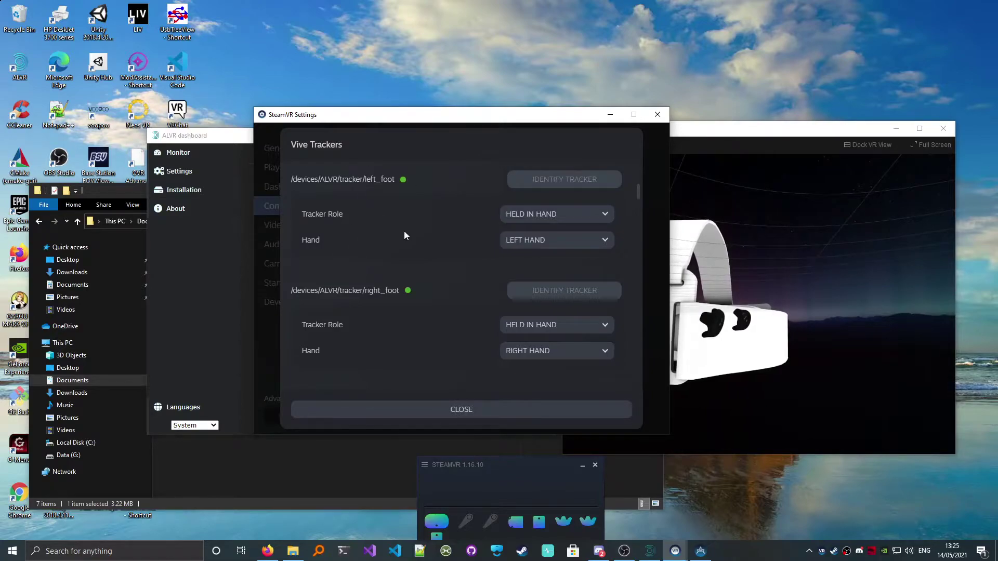
left_click(543, 215)
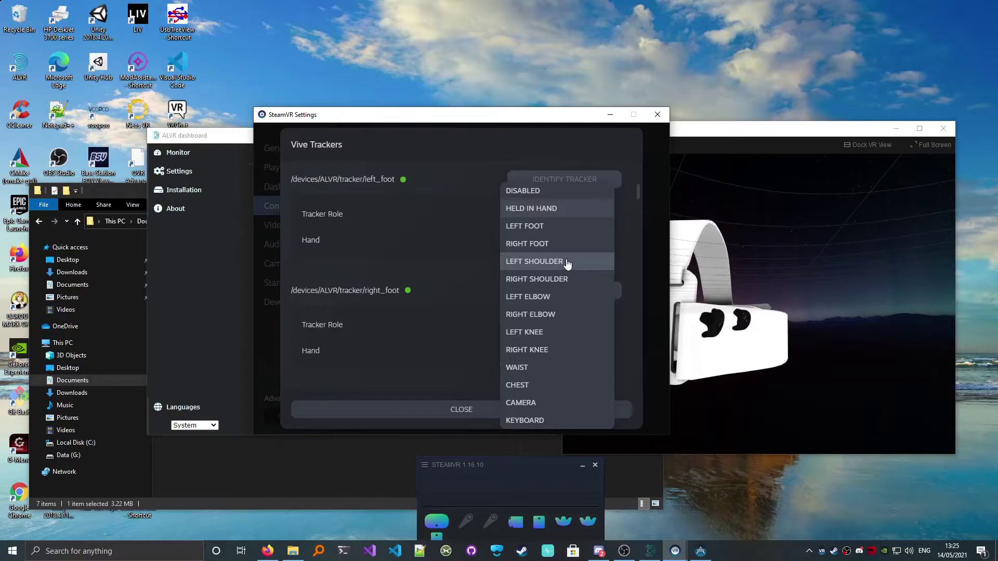
left_click(569, 227)
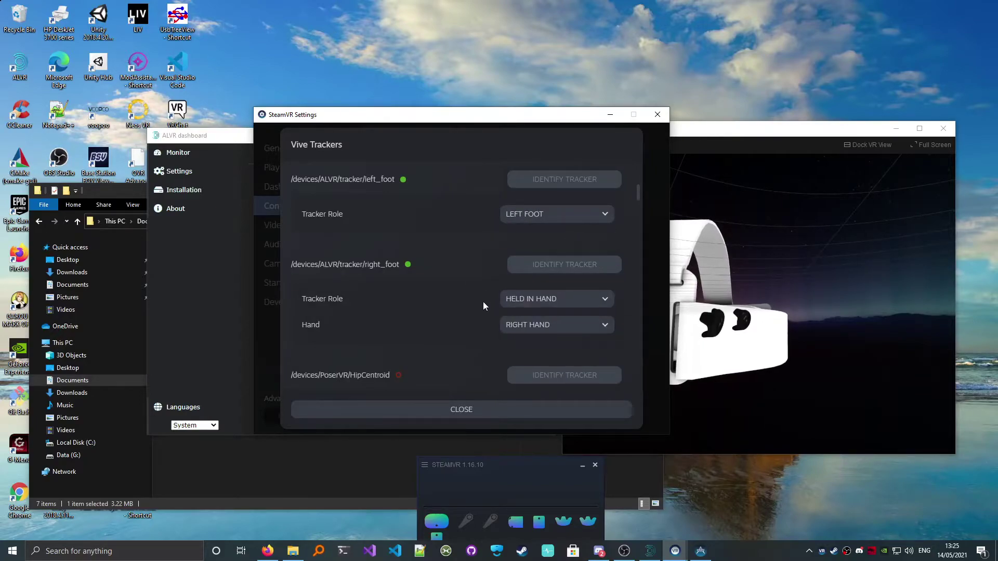
Set the tracker role of the ALVR right_foot tracker to Right Foot, close the settings and switch to OpenVR-SpaceCalibrator
left_click(530, 301)
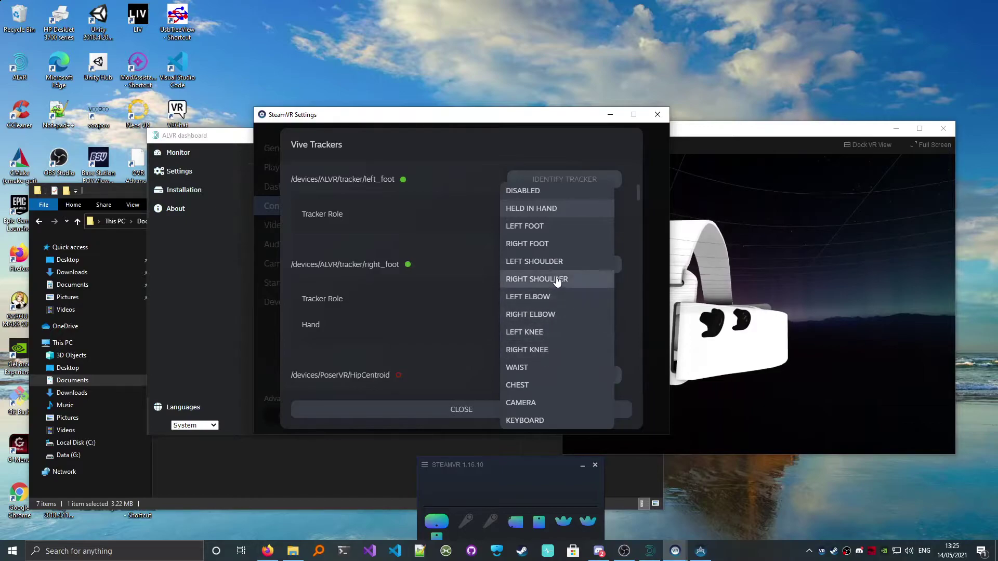
left_click(555, 245)
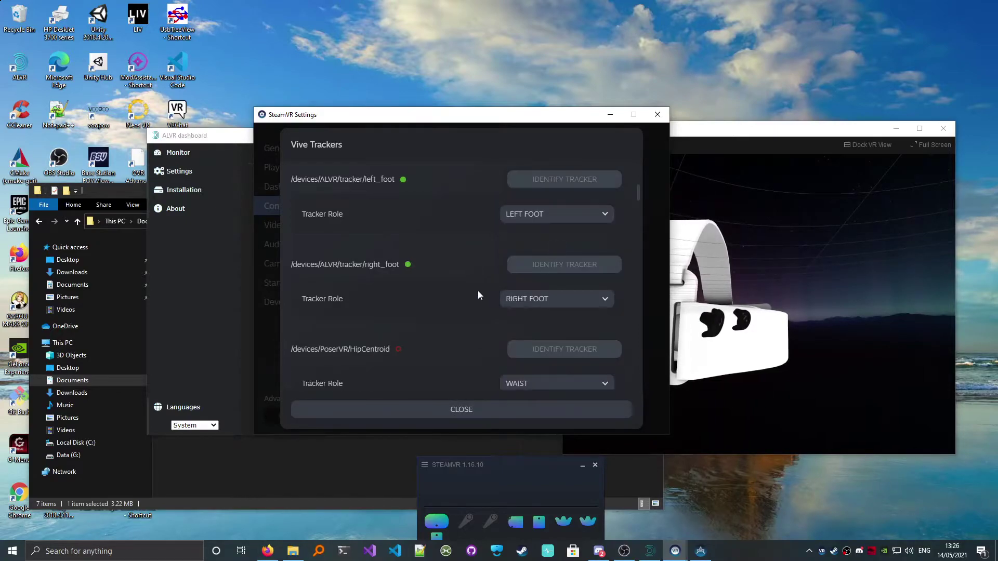
left_click(457, 412)
left_click(658, 116)
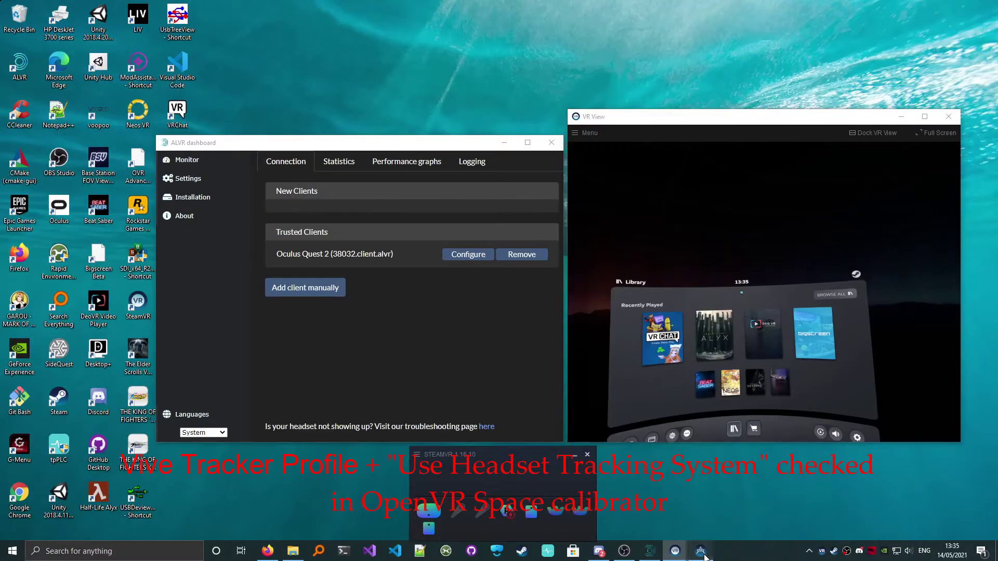
left_click(701, 551)
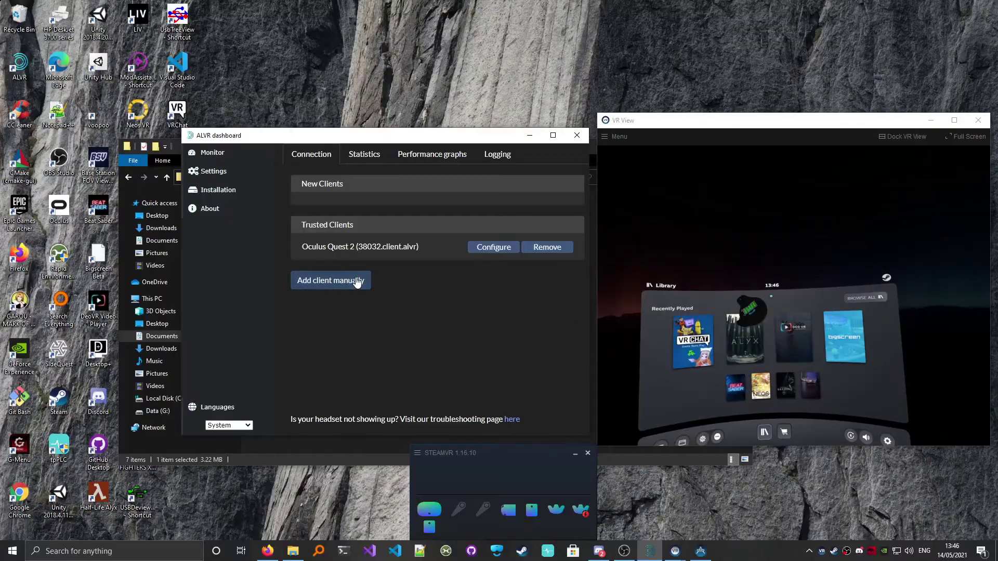
In the ALVR dashboard, show the advanced headset options and enable Vive Tracker Proxy
left_click(197, 177)
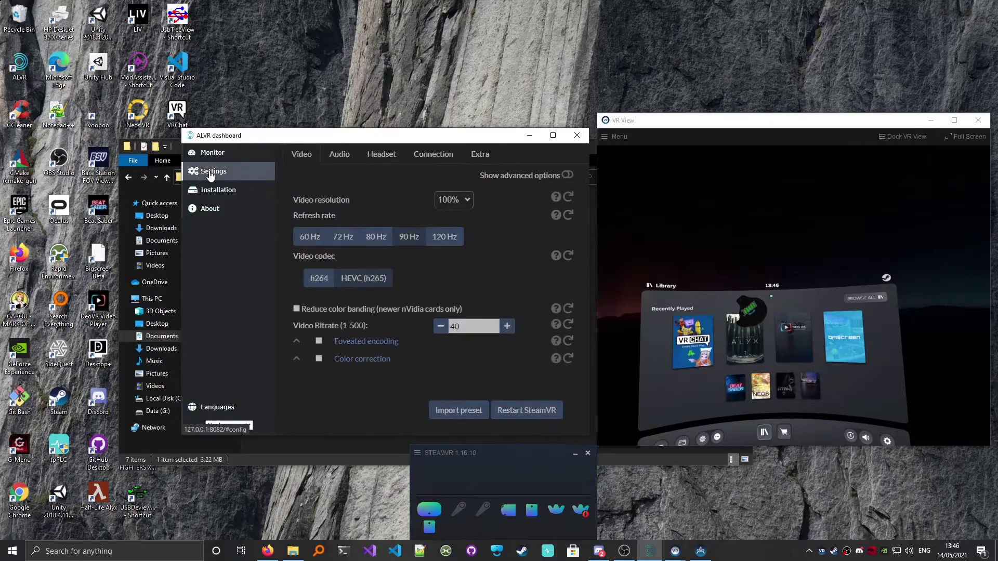
left_click(381, 154)
left_click_drag(586, 192, 582, 270)
left_click(558, 176)
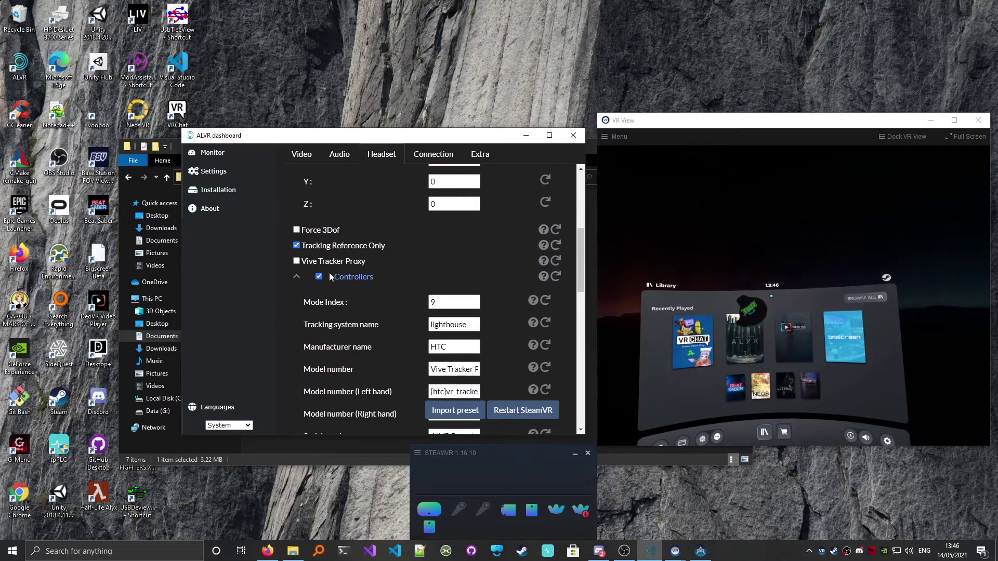
mouse_move(545, 263)
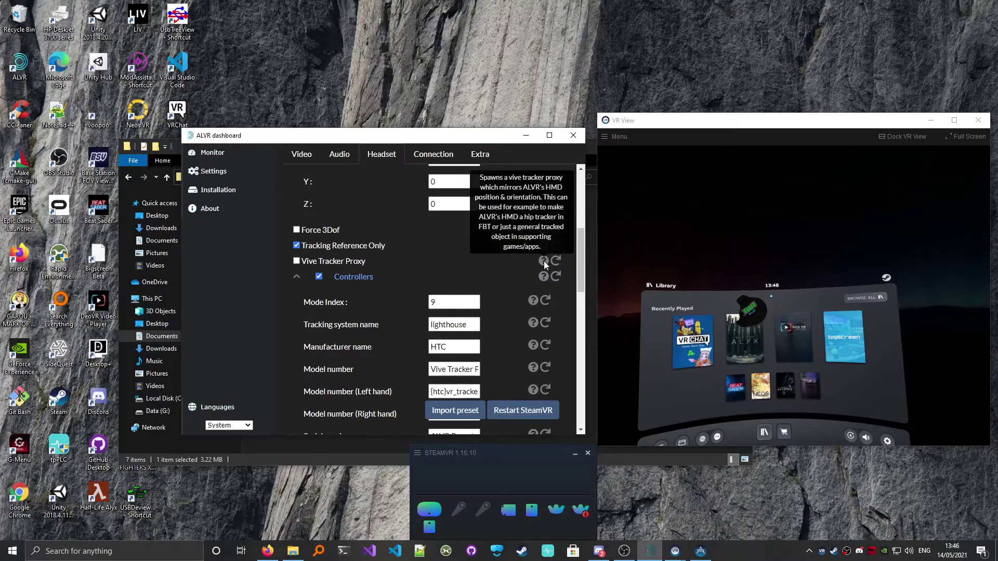
left_click(338, 262)
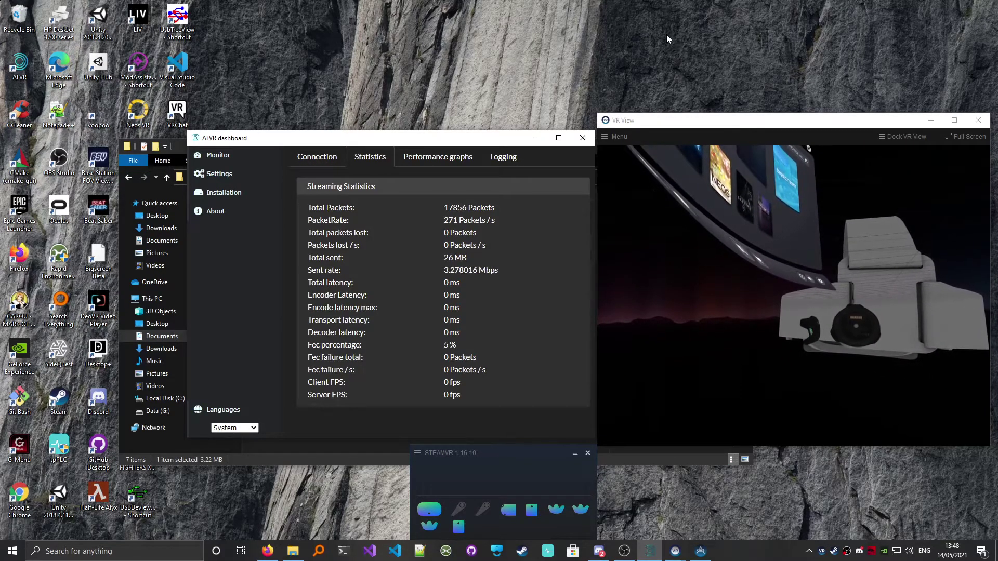
Open the SteamVR settings and go to the Vive tracker management in the controller settings
left_click(418, 453)
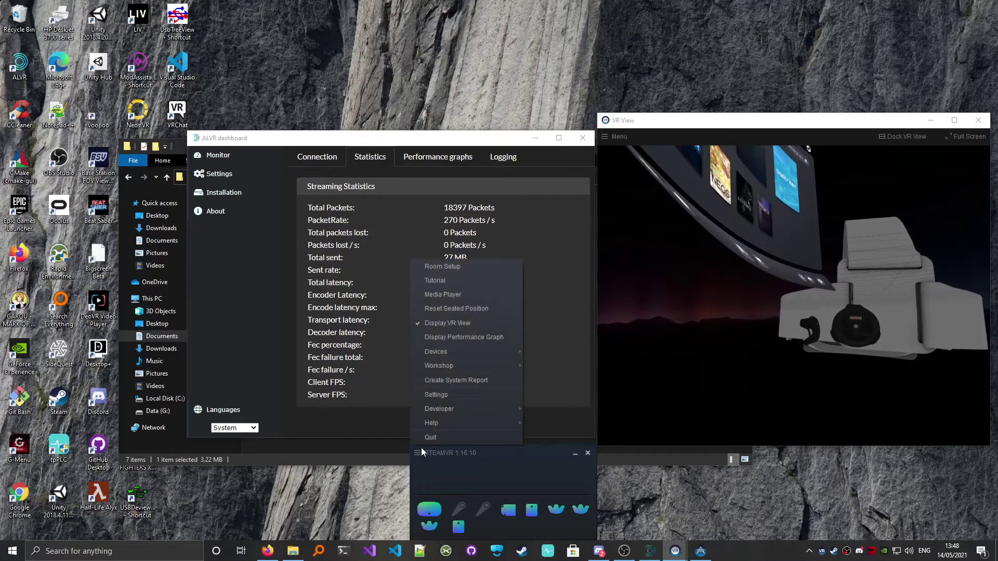
left_click(453, 396)
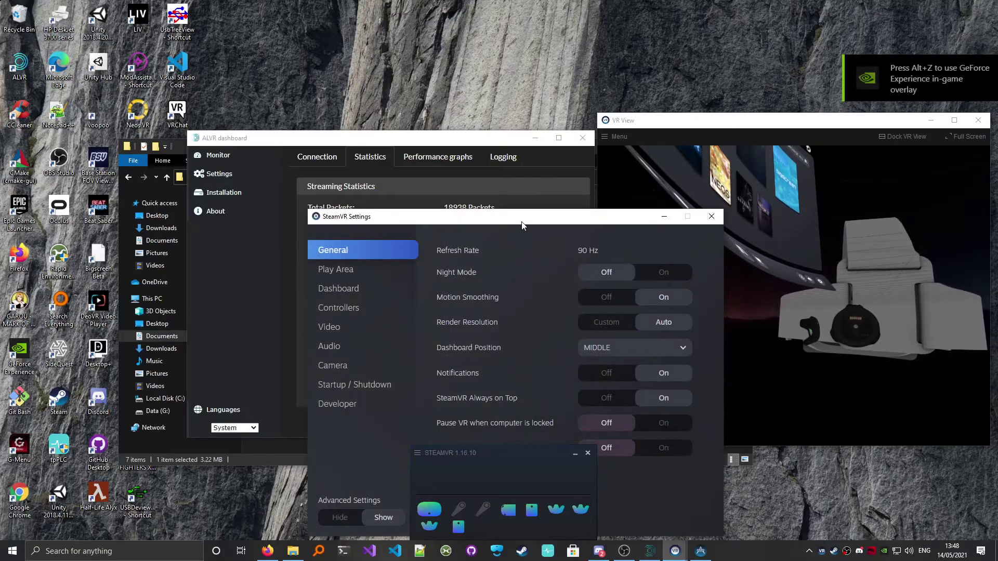
left_click_drag(514, 224, 484, 111)
left_click(301, 218)
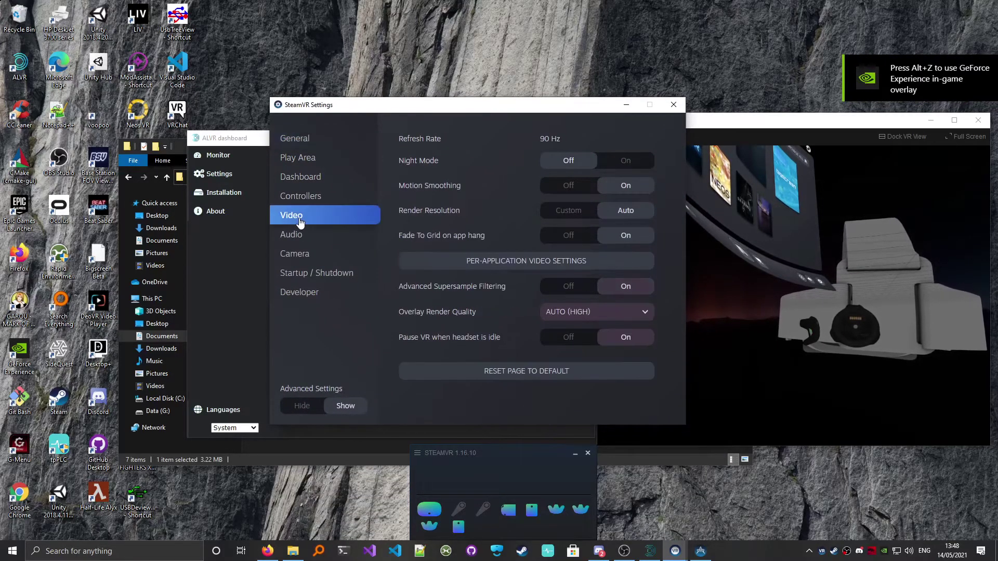
left_click(299, 203)
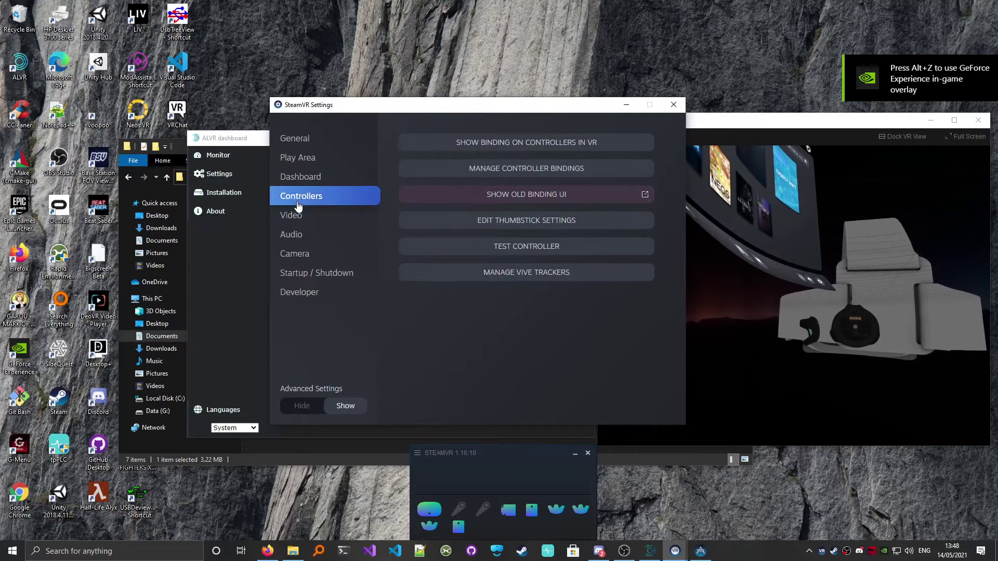
left_click(525, 274)
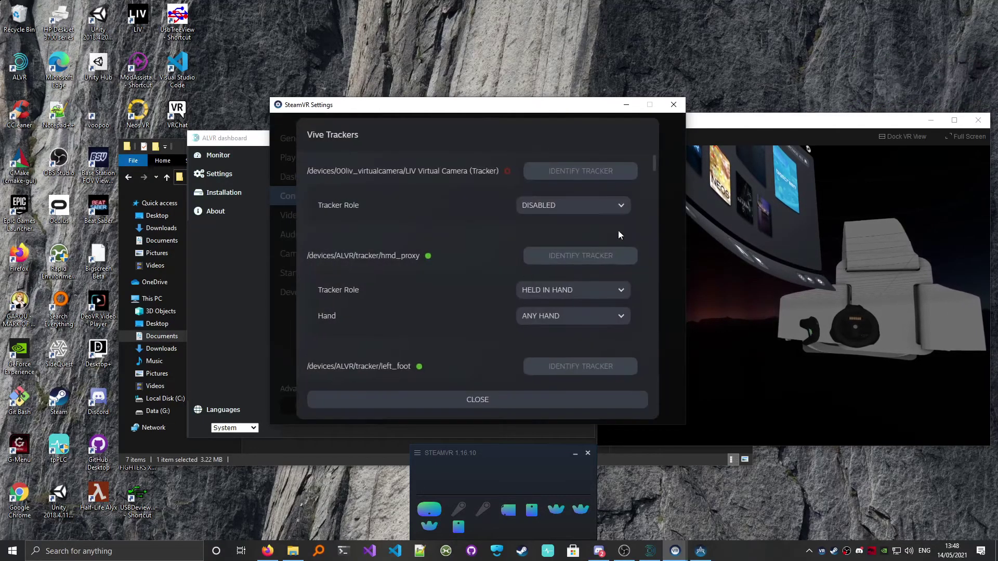
Set the tracker role of the ALVR hmd_proxy tracker to Waist and close the SteamVR settings
mouse_move(653, 161)
left_mouse_down()
mouse_move(658, 186)
mouse_move(658, 166)
left_mouse_up()
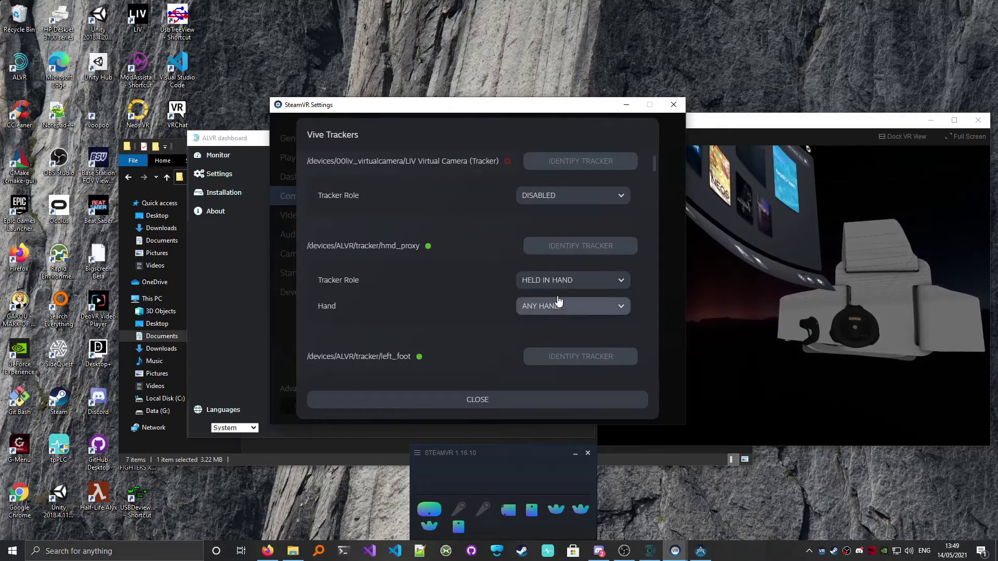
left_click(559, 281)
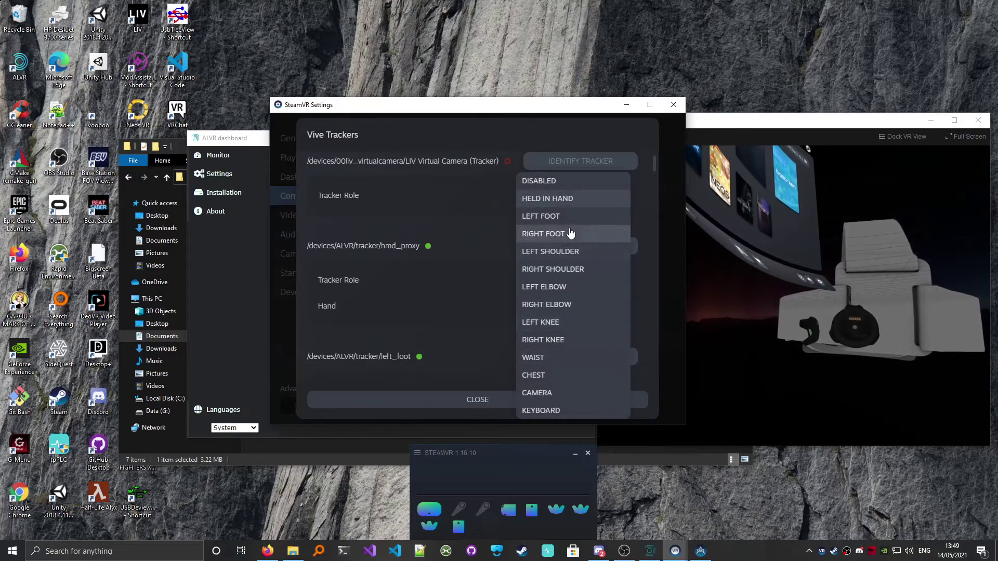
left_click(546, 358)
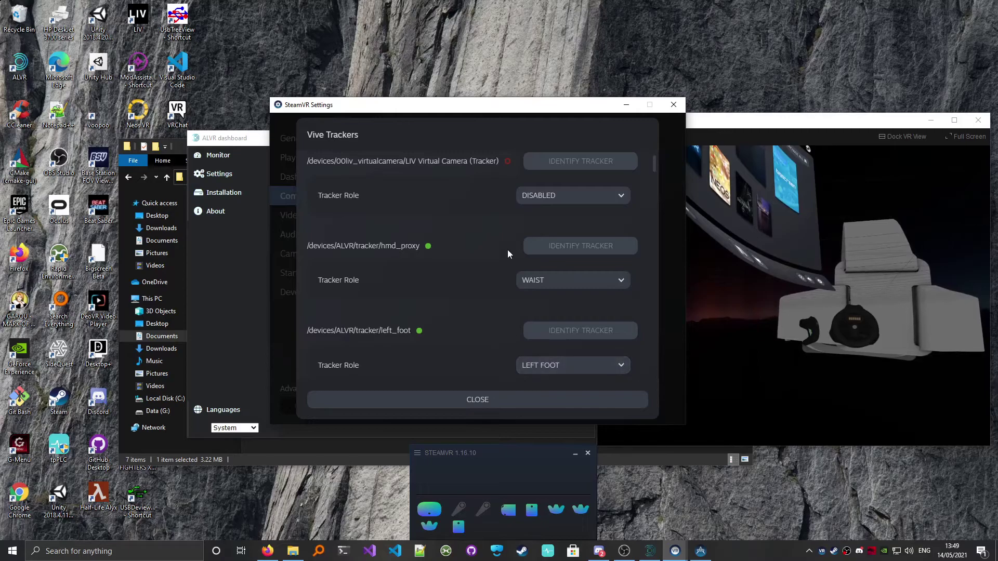
left_click(487, 405)
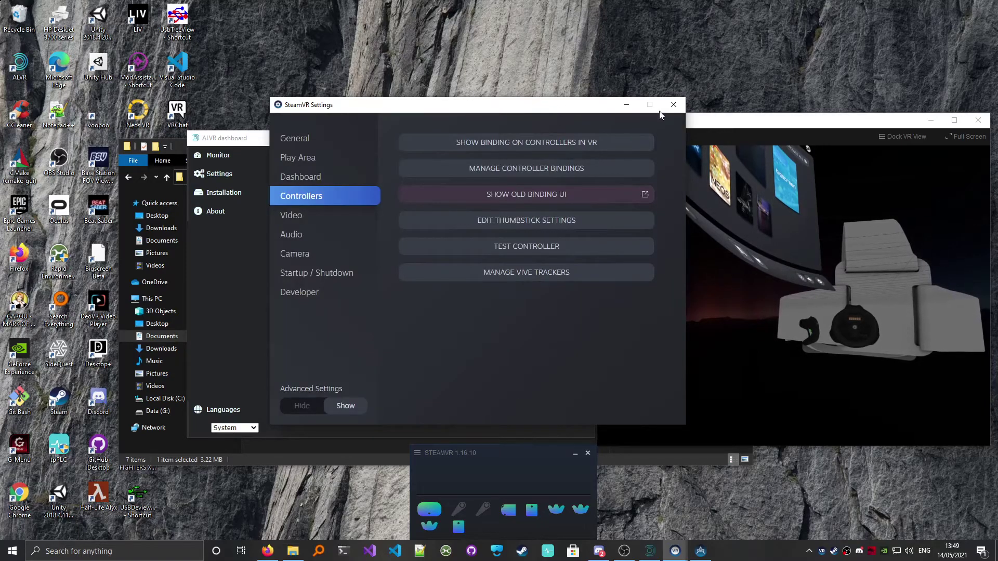
left_click(673, 104)
Switch to OpenVR-SpaceCalibrator and select the ALVR HMD Tracker Proxy as the device in the oculus target space
left_click(700, 551)
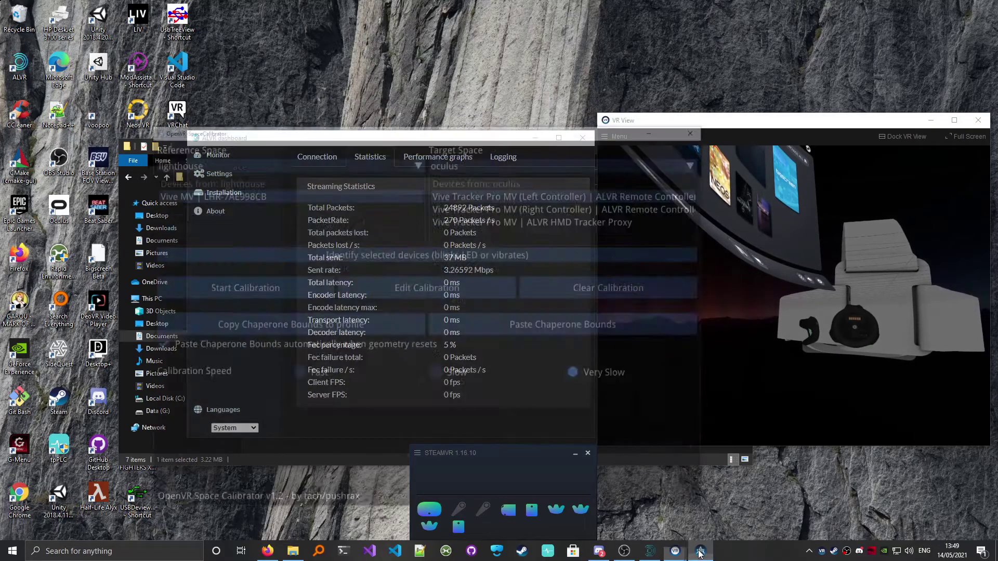
left_click_drag(500, 70, 507, 52)
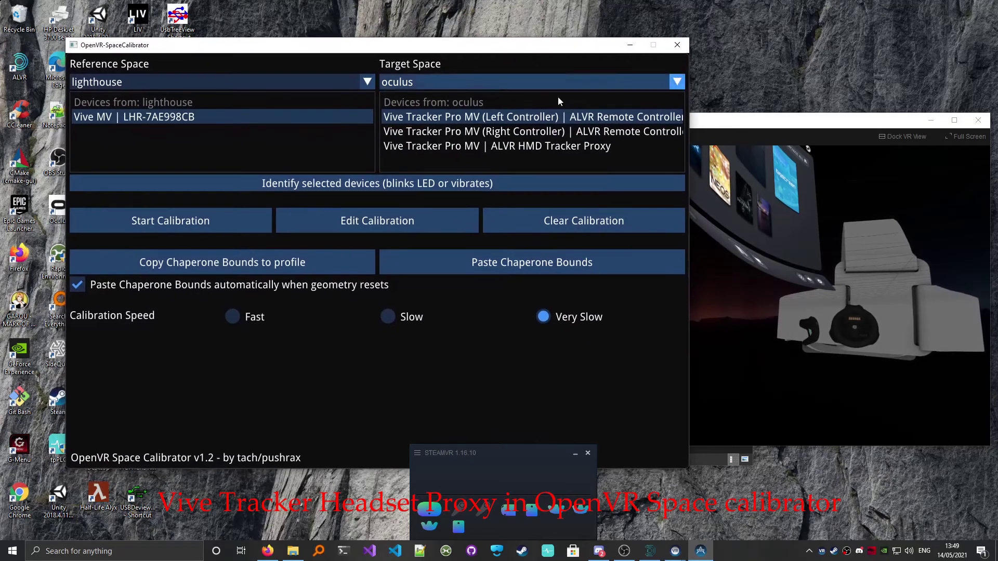
left_click(502, 147)
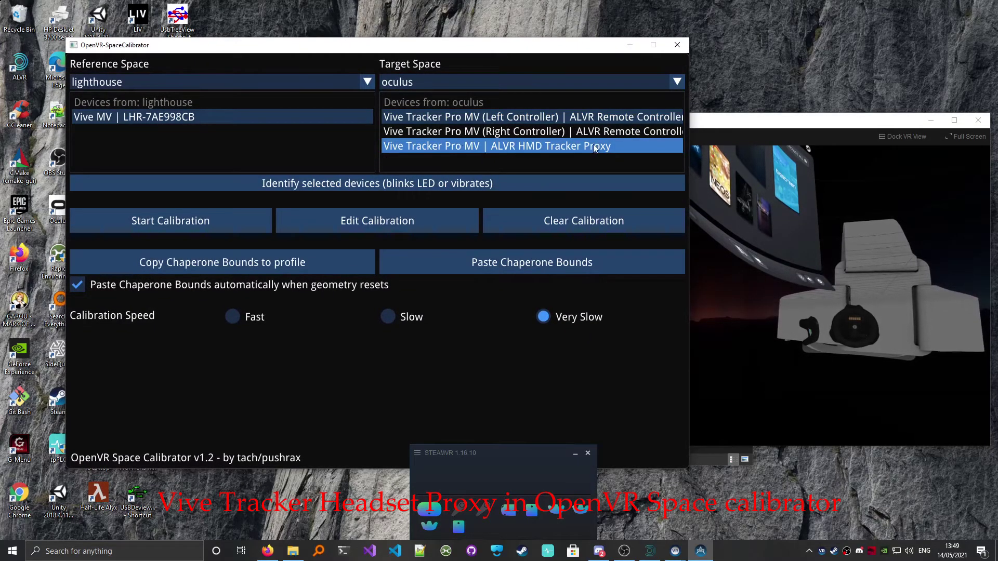